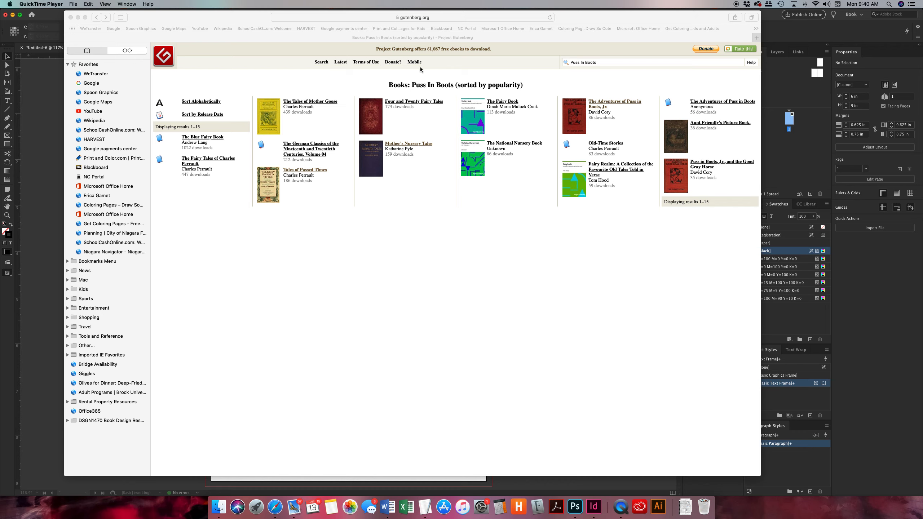
Open the Plain Text UTF-8 version of The Adventures of Puss in Boots, Jr. and copy its entire text
click(596, 101)
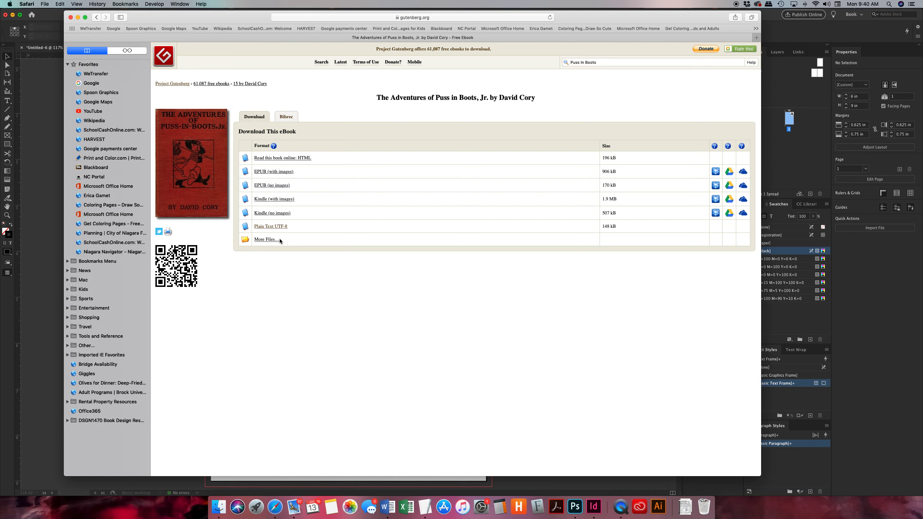
click(265, 227)
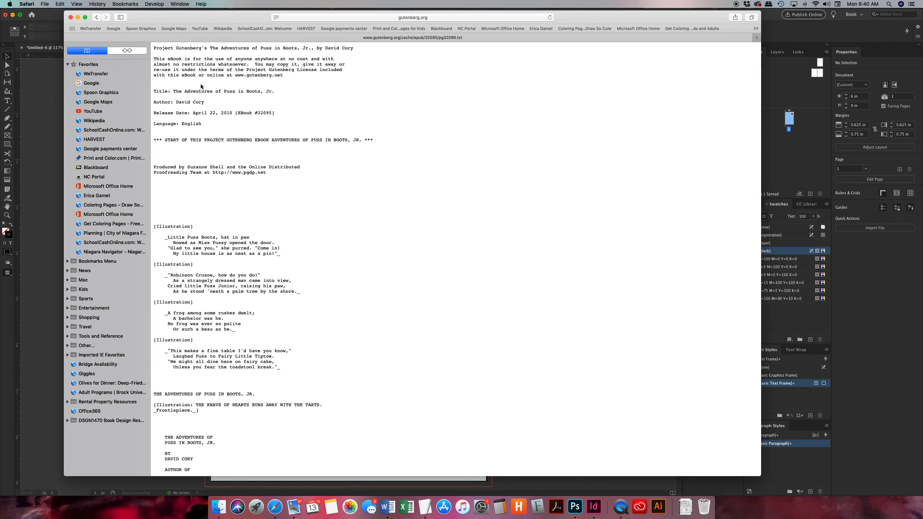
scroll(290, 319, down, 15)
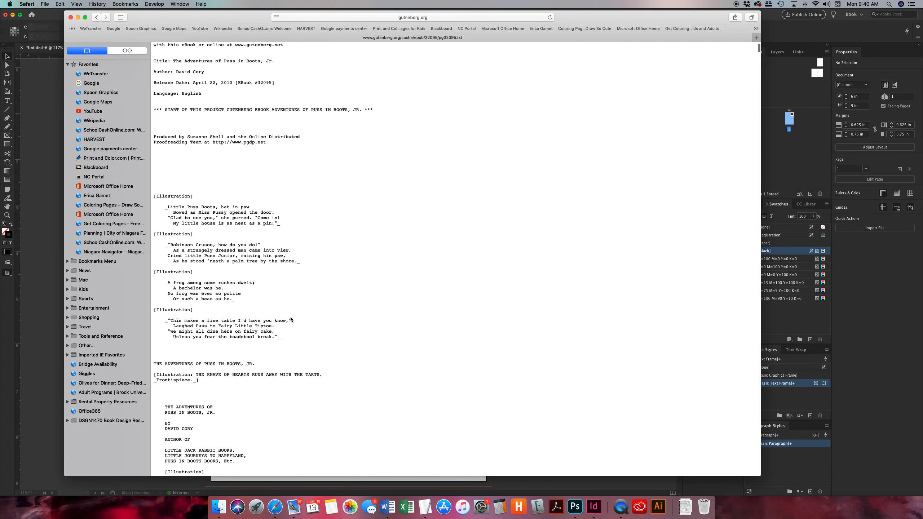
scroll(290, 319, up, 10)
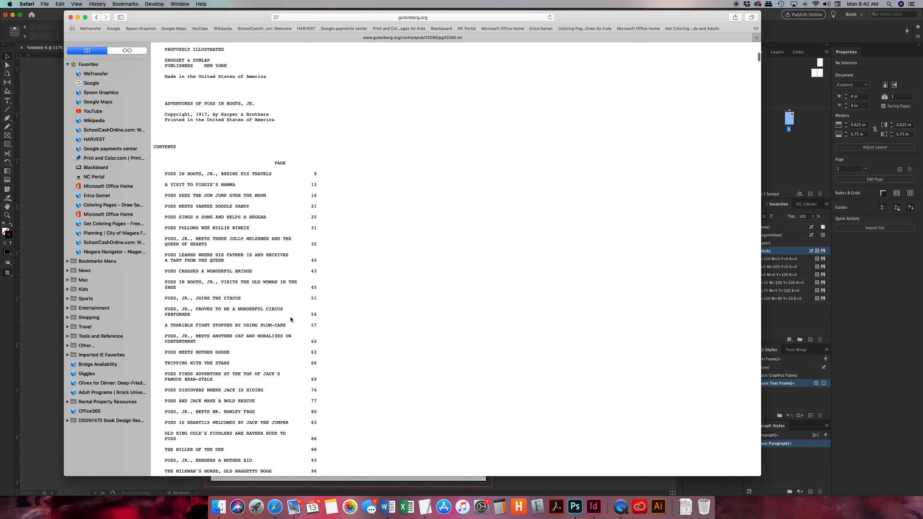
scroll(248, 236, up, 4)
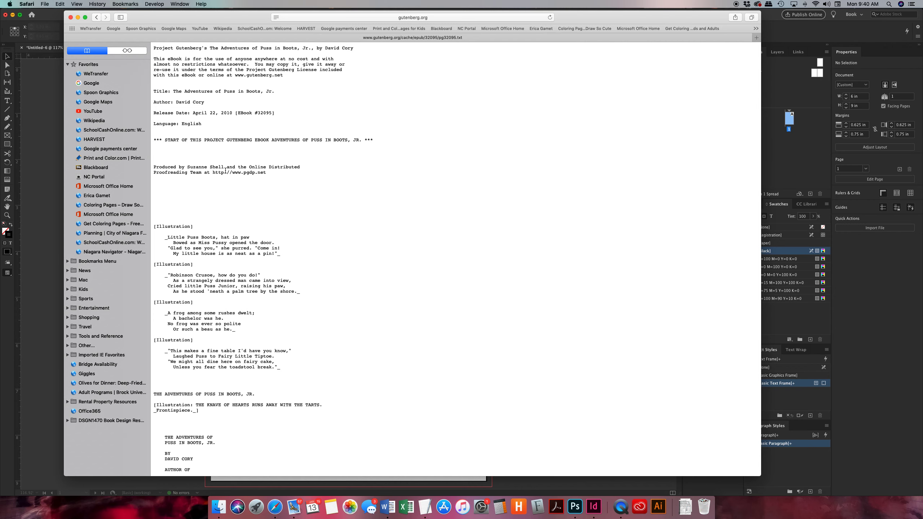
key(super+a)
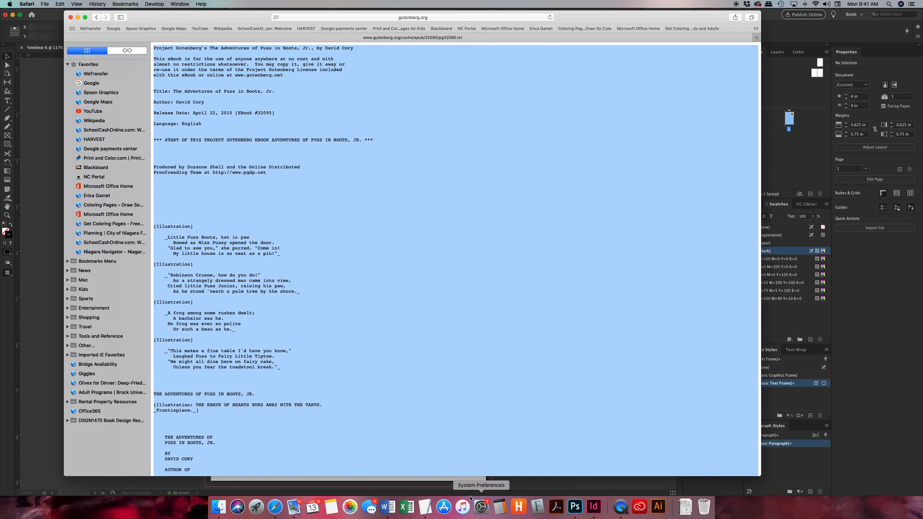
Create a new TextEdit document, enlarge its window and convert the document to plain text
click(423, 511)
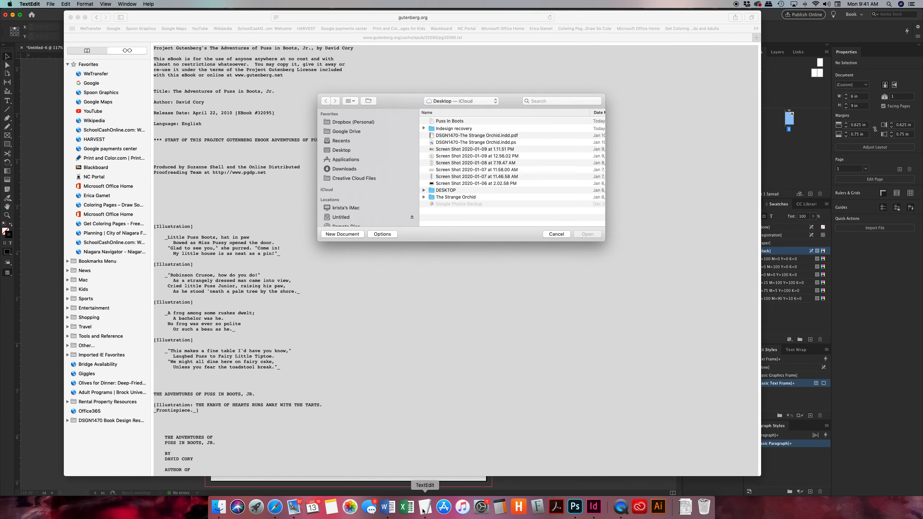
click(334, 233)
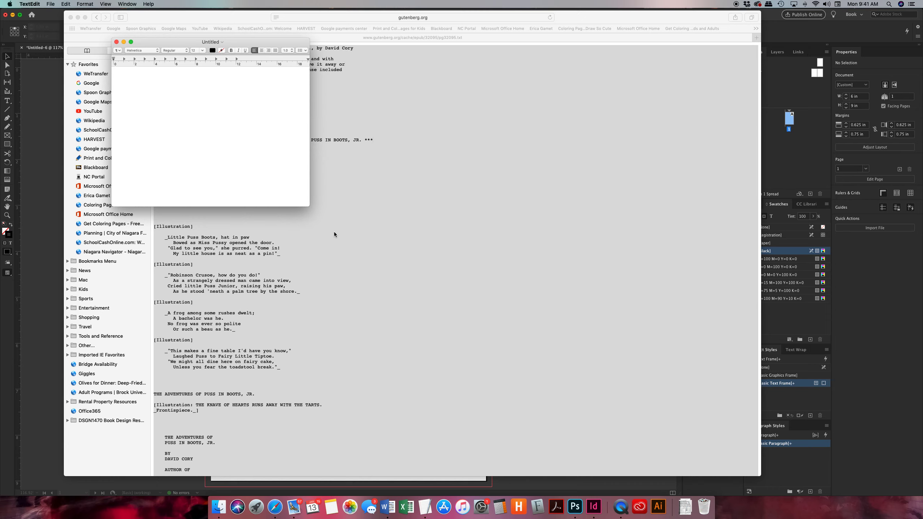
drag(310, 207, 521, 365)
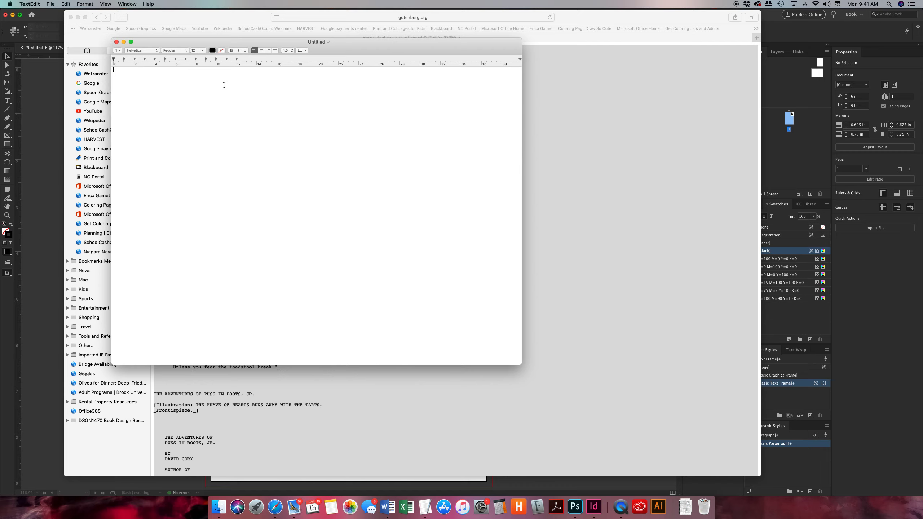
click(86, 4)
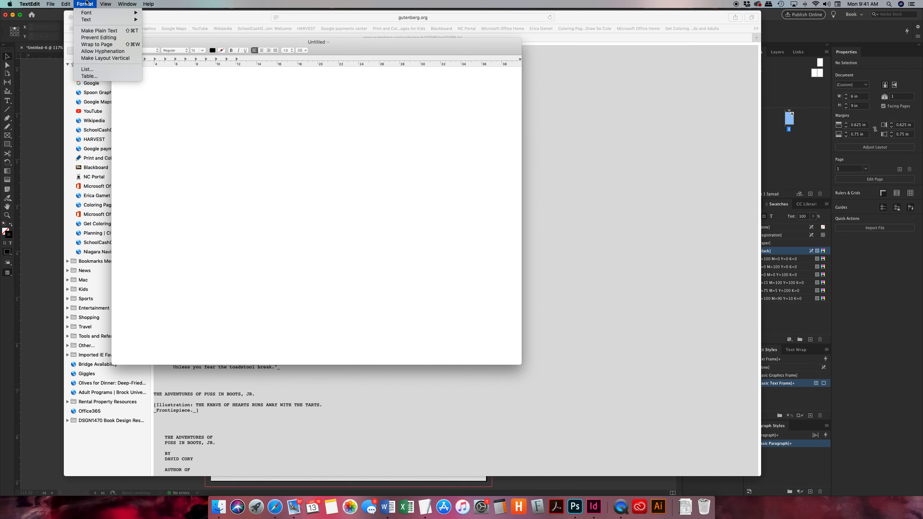
click(93, 32)
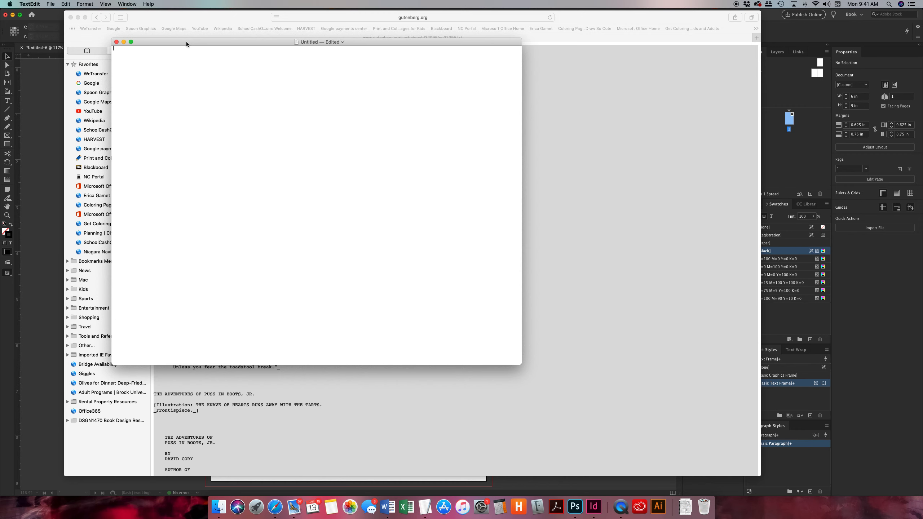
Paste the copied book text into the empty plain-text document and return to its beginning
key(super+v)
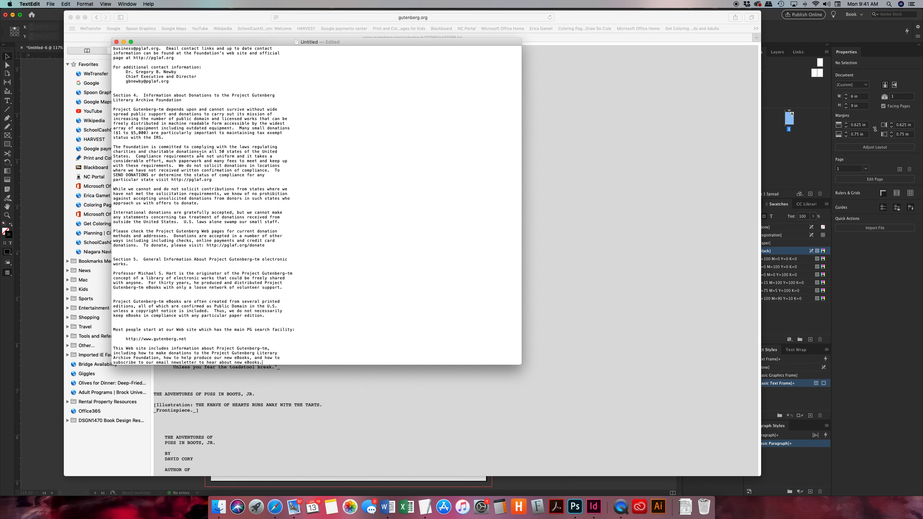
scroll(200, 154, up, 20)
scroll(200, 154, up, 20)
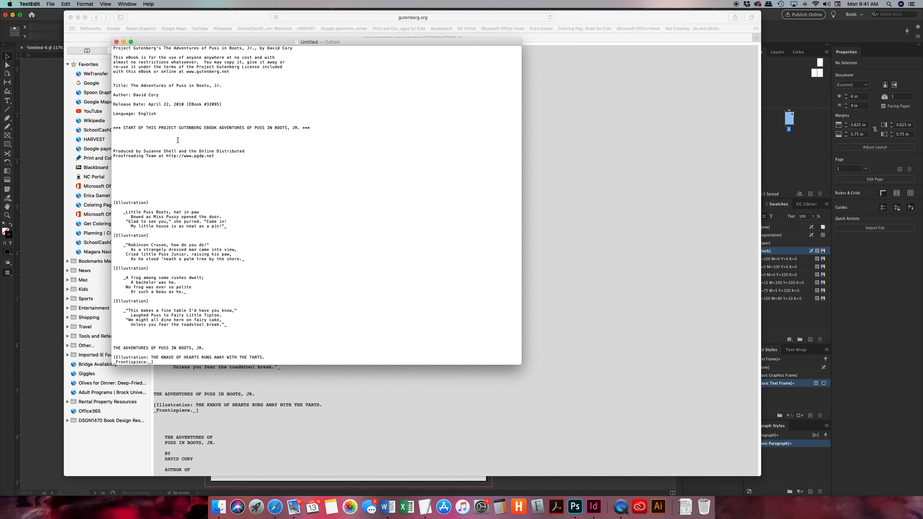
Save the document to the Desktop as Puss In Boots with Unicode (UTF-8) encoding, replacing the existing file of that name
key(super+s)
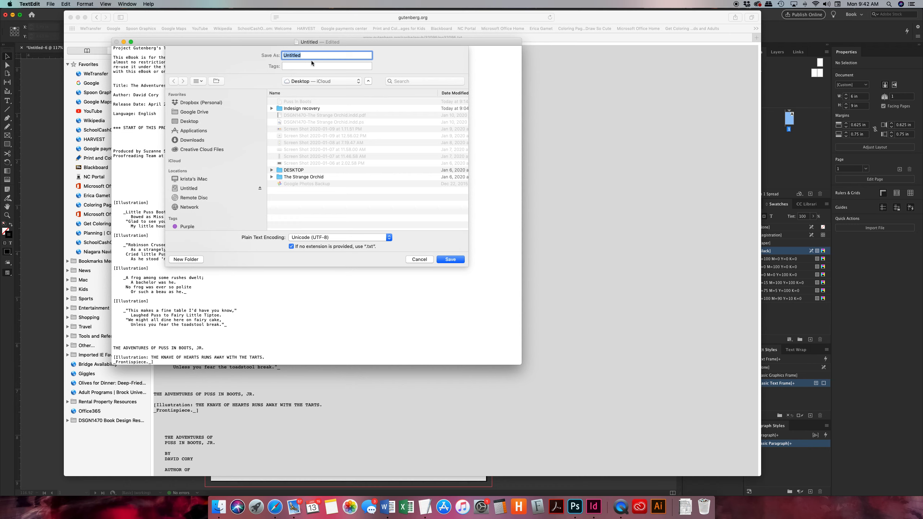
text(Puss In Boots)
click(303, 239)
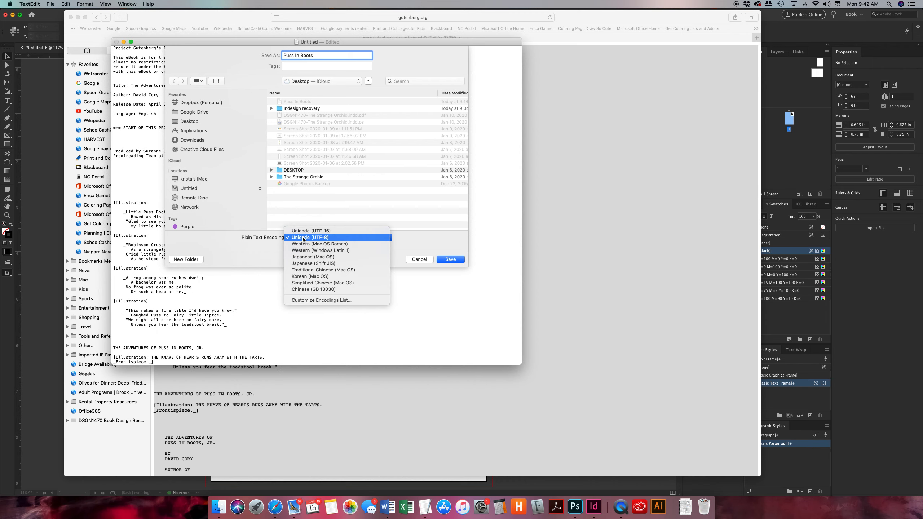
click(305, 239)
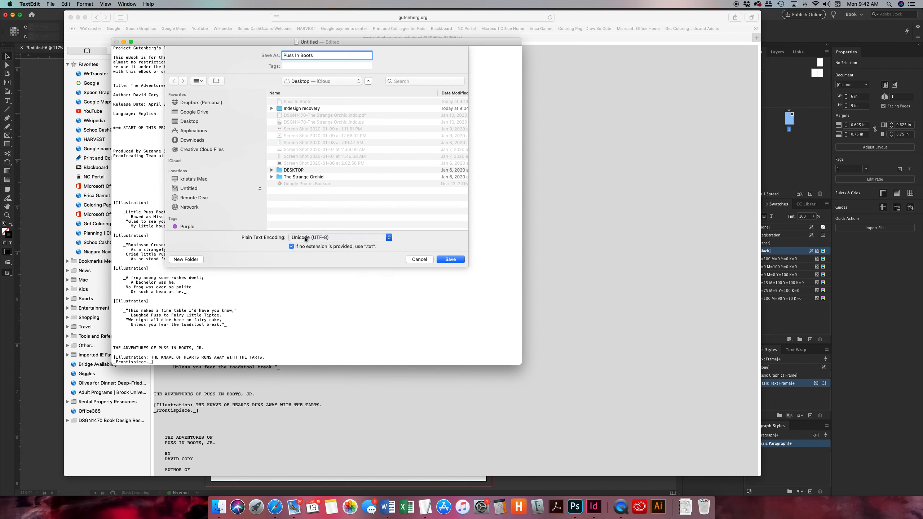
click(449, 259)
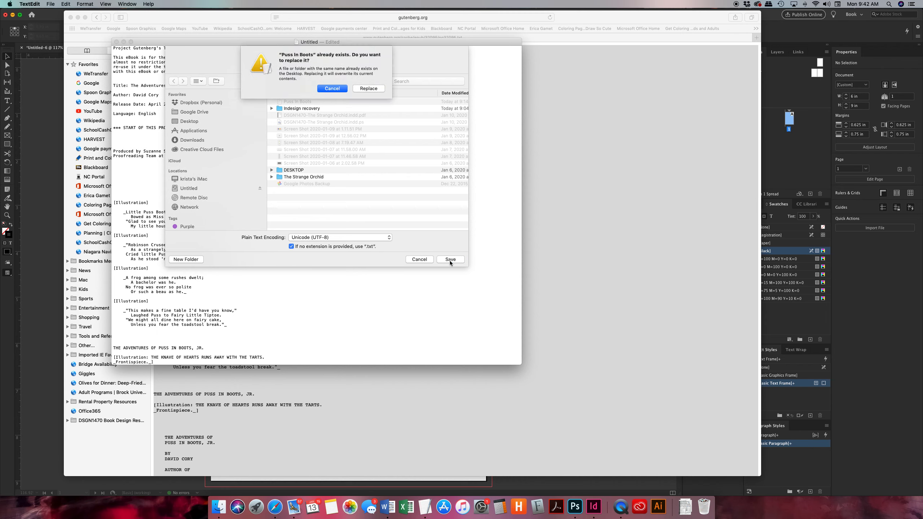
click(361, 90)
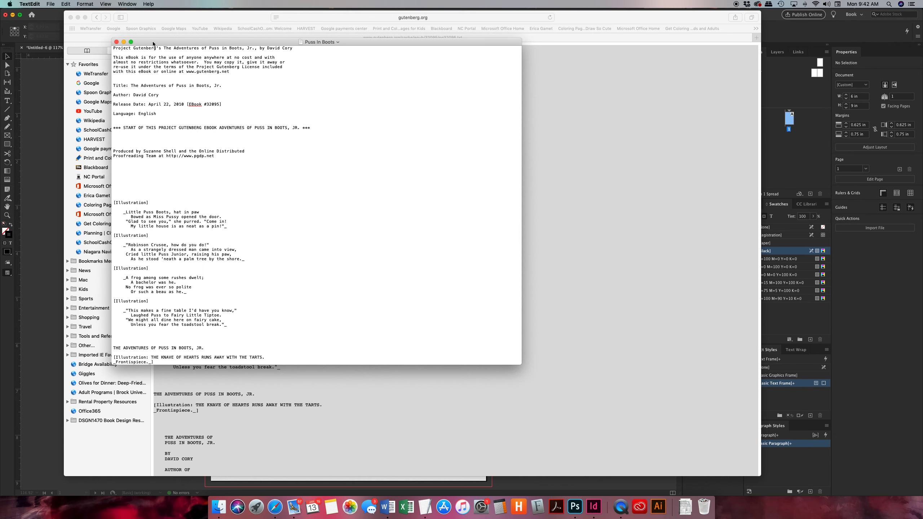
Close the saved text document and switch to Adobe InDesign
drag(153, 43, 224, 78)
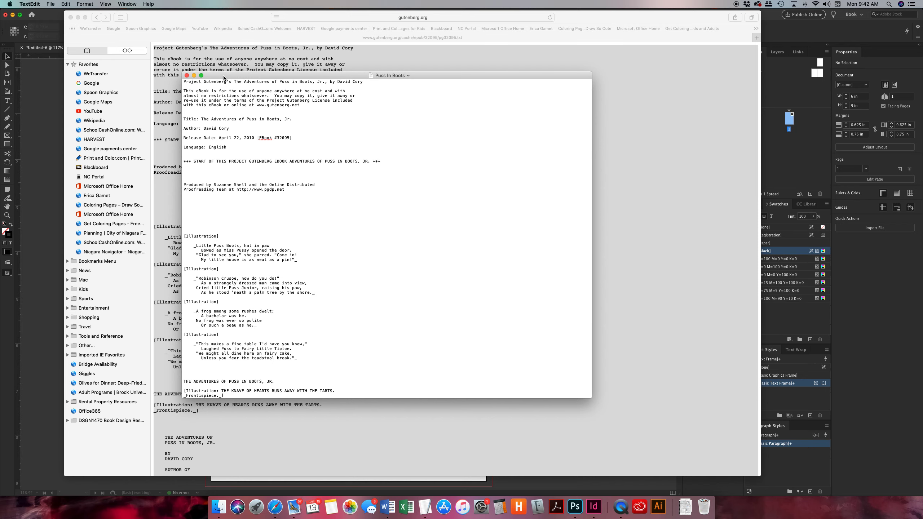
key(super+w)
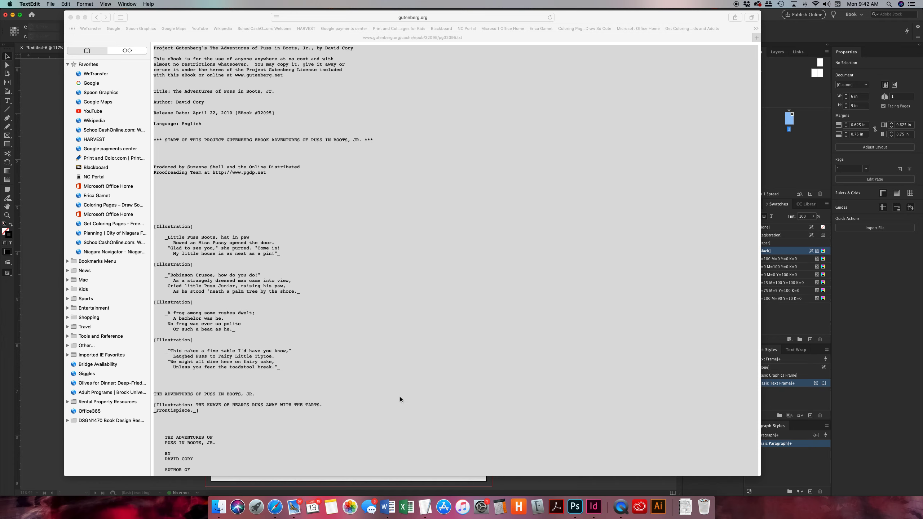
click(593, 507)
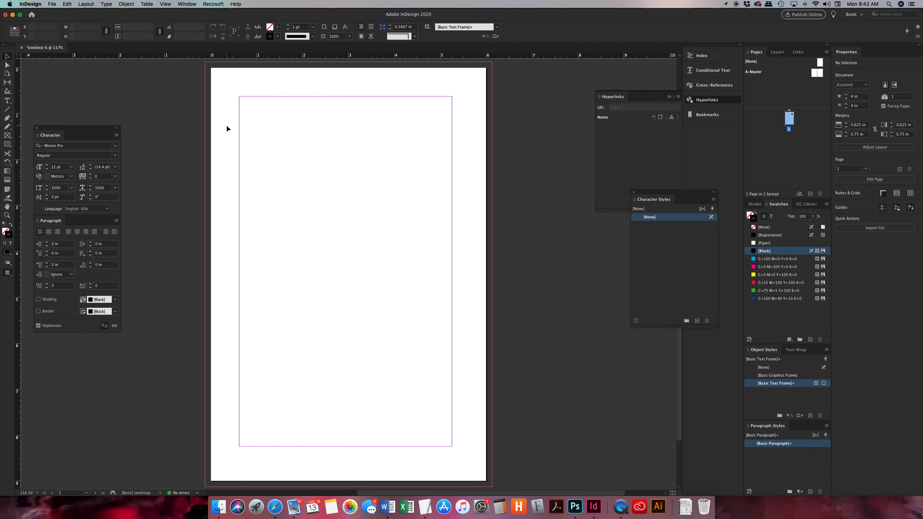
click(52, 4)
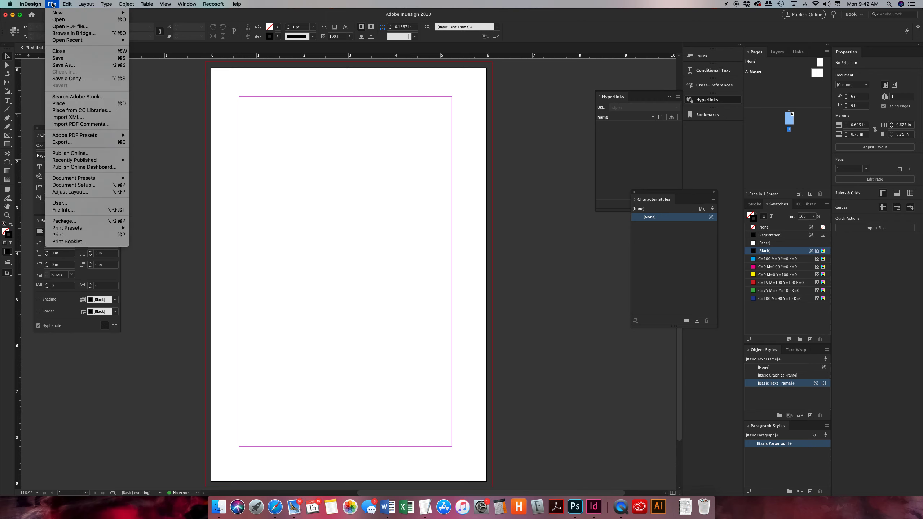
click(71, 103)
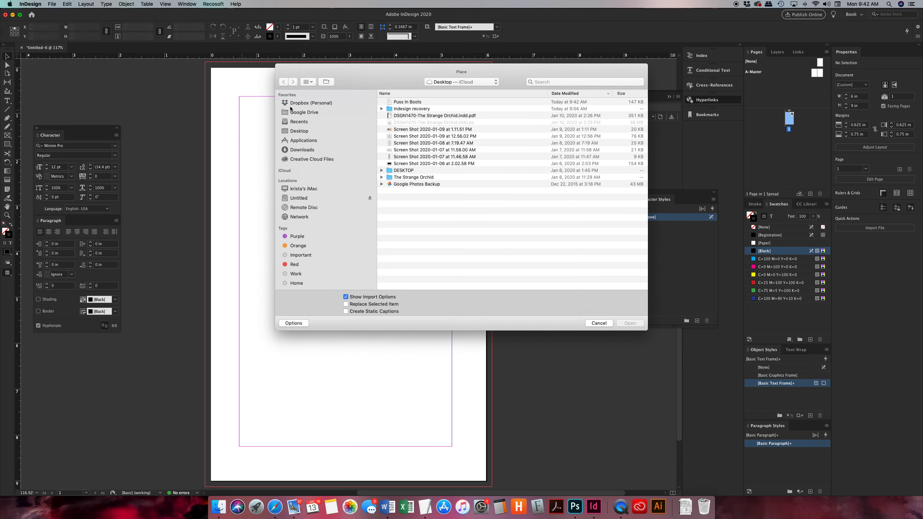
click(414, 103)
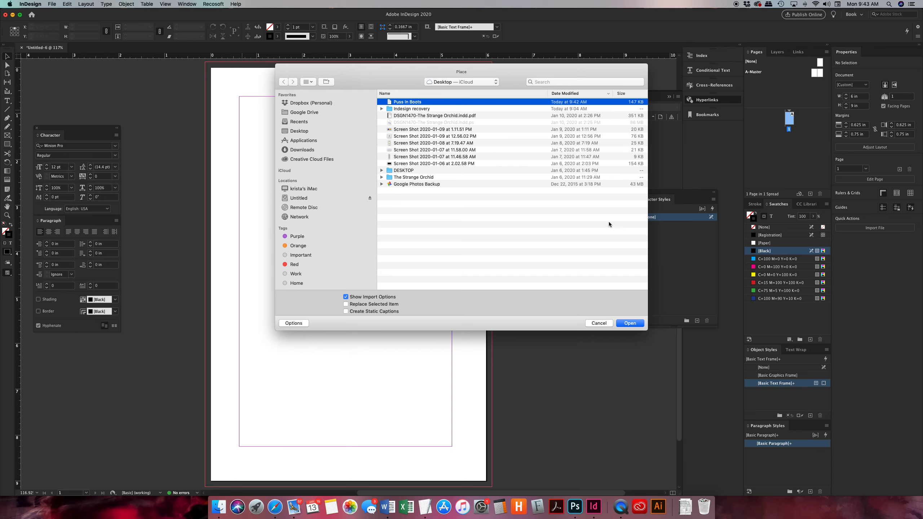
click(635, 322)
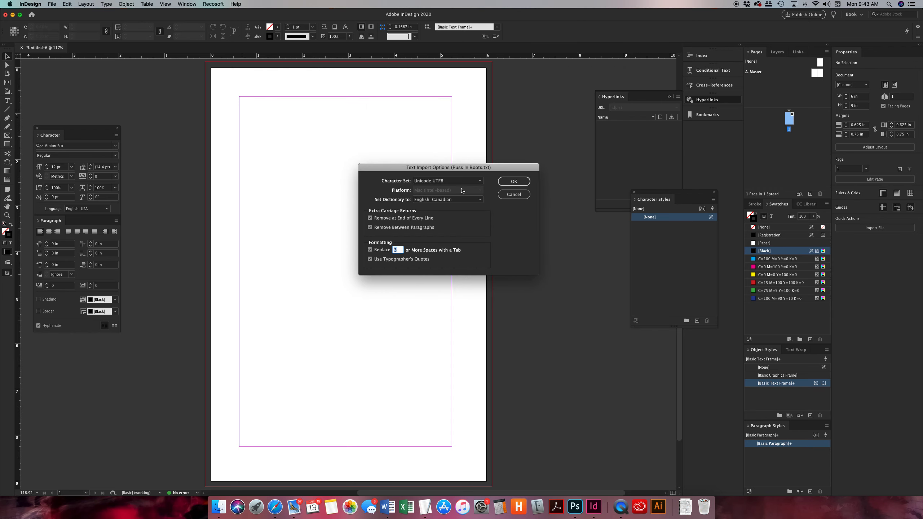
drag(420, 167, 413, 167)
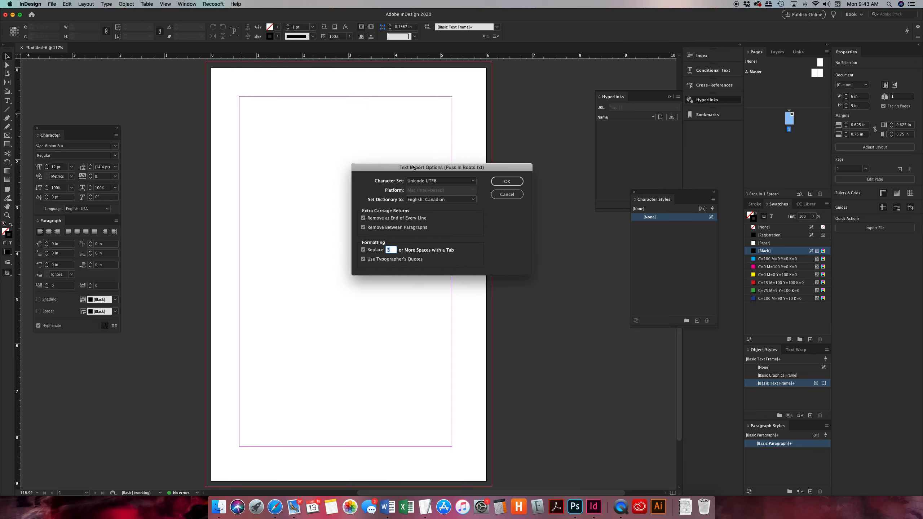
click(511, 194)
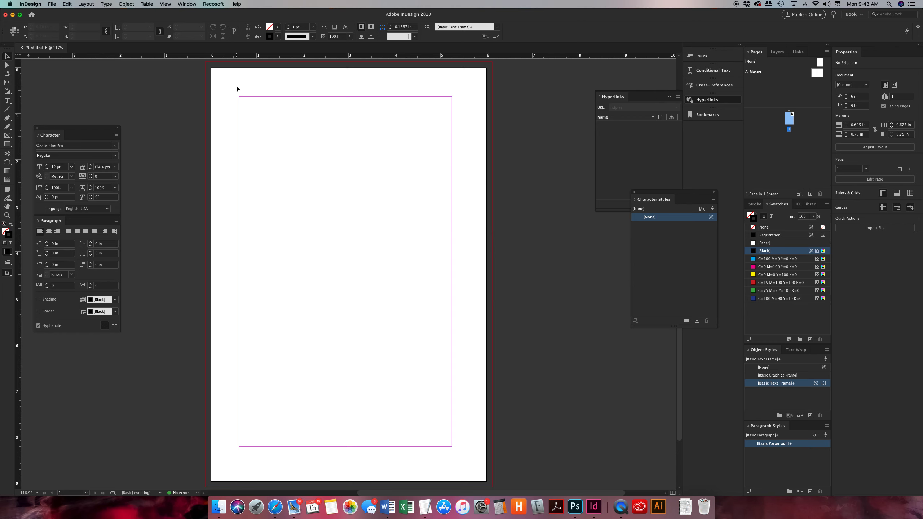
Load the Puss In Boots text file for placing, with import options set to the Unicode UTF8 character set and English: Canadian dictionary
key(super+d)
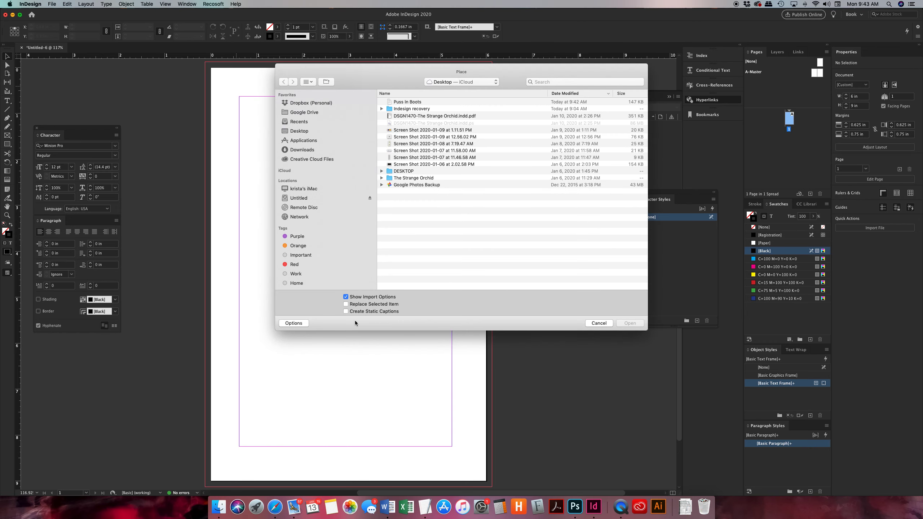
click(409, 101)
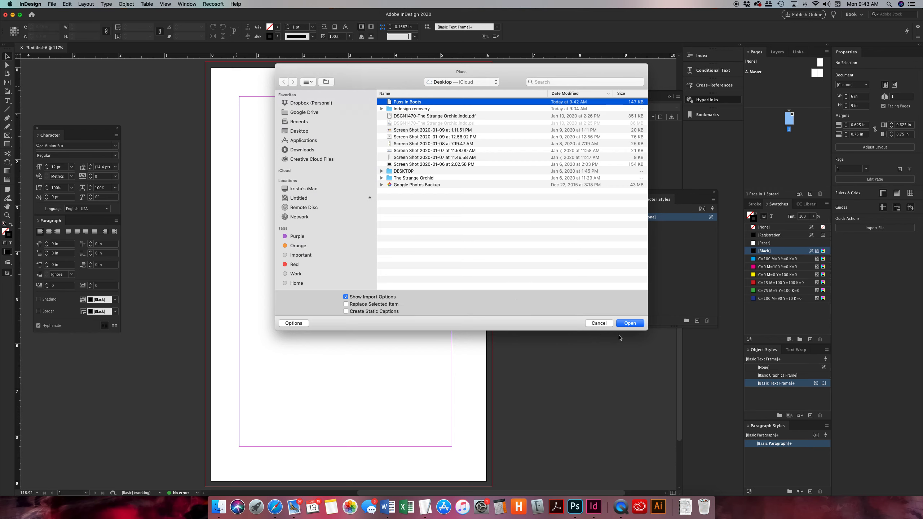
click(632, 322)
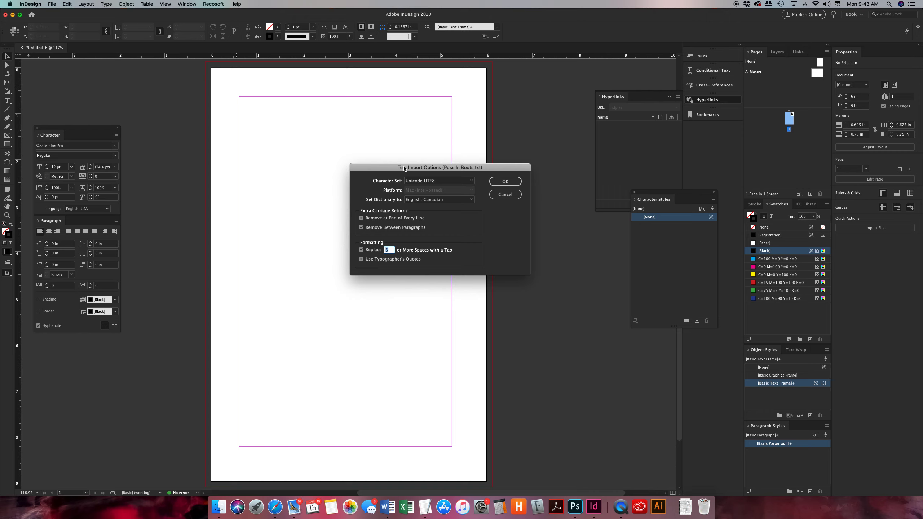
click(414, 181)
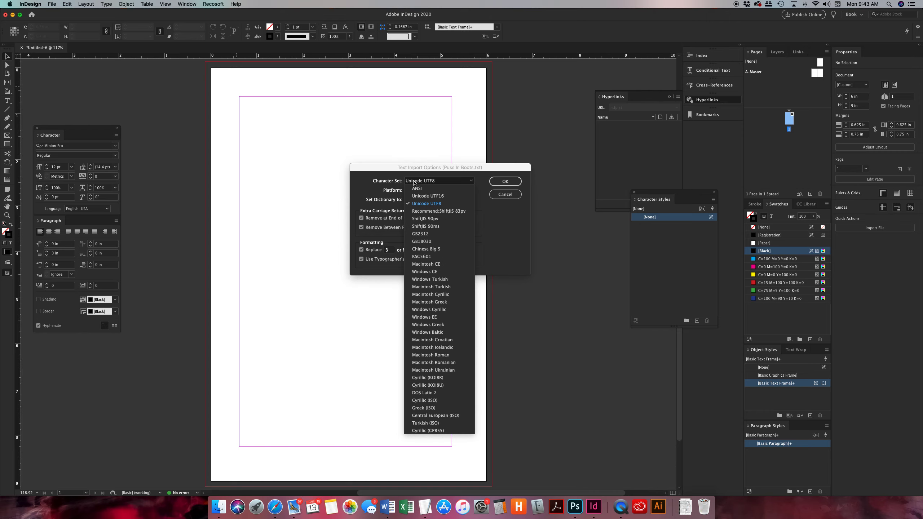
click(427, 204)
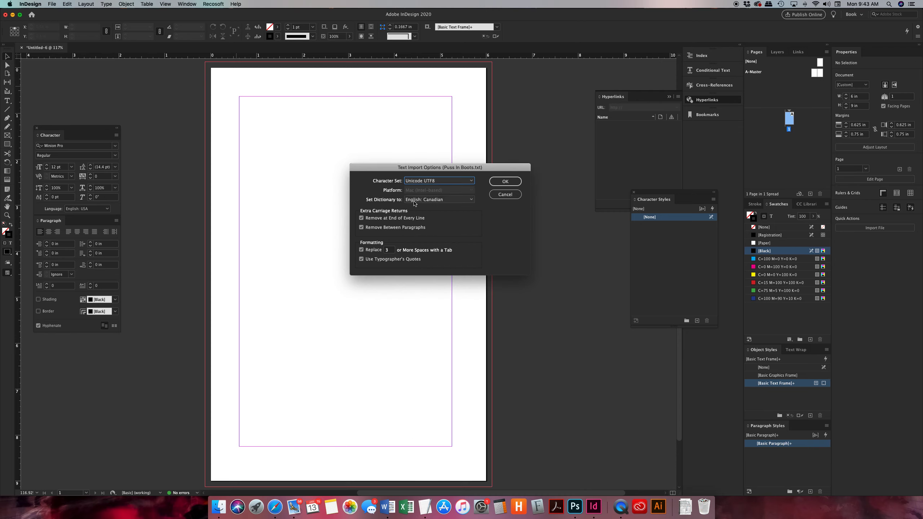
click(413, 200)
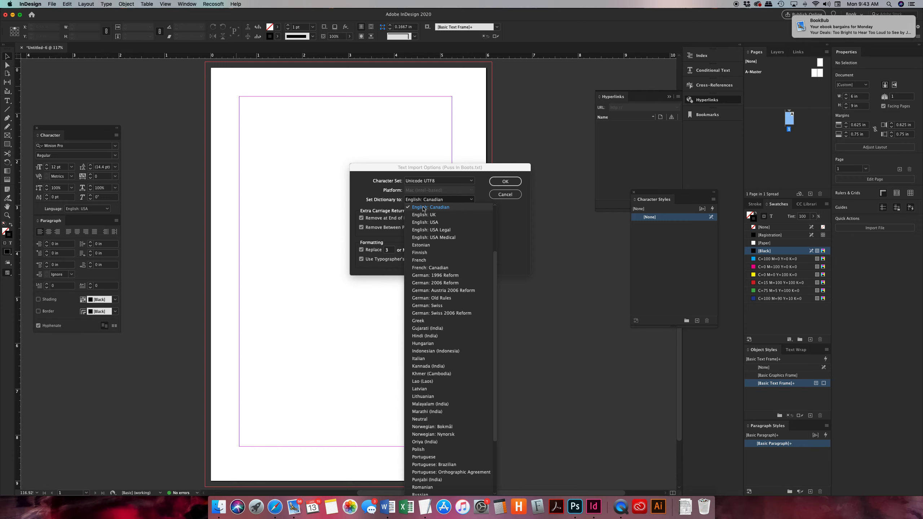
click(423, 208)
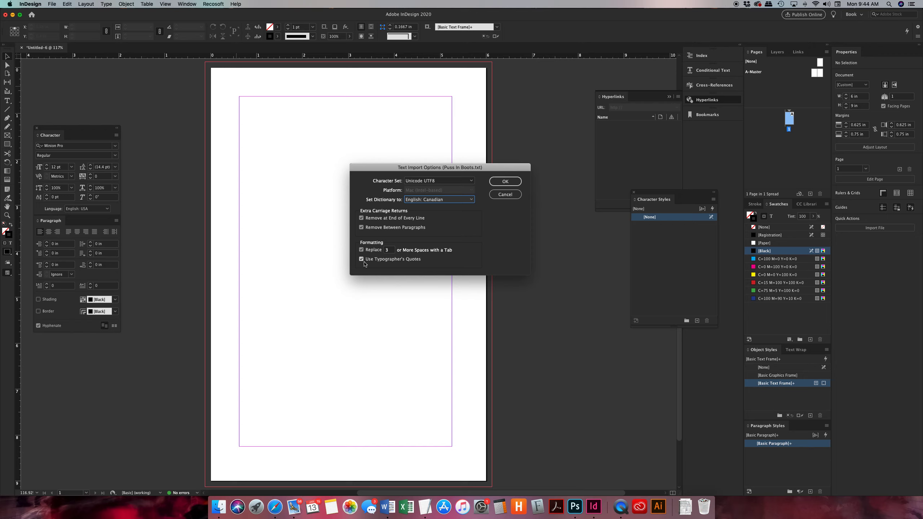
click(499, 184)
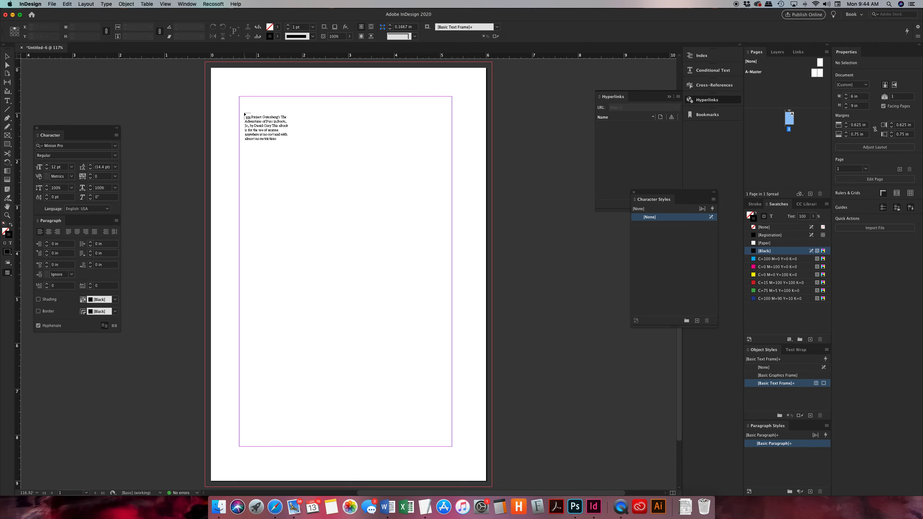
Autoflow the loaded text from page 1's upper-left margin corner, adding pages for the whole story, and check the last spread's thumbnail
shift+click(239, 96)
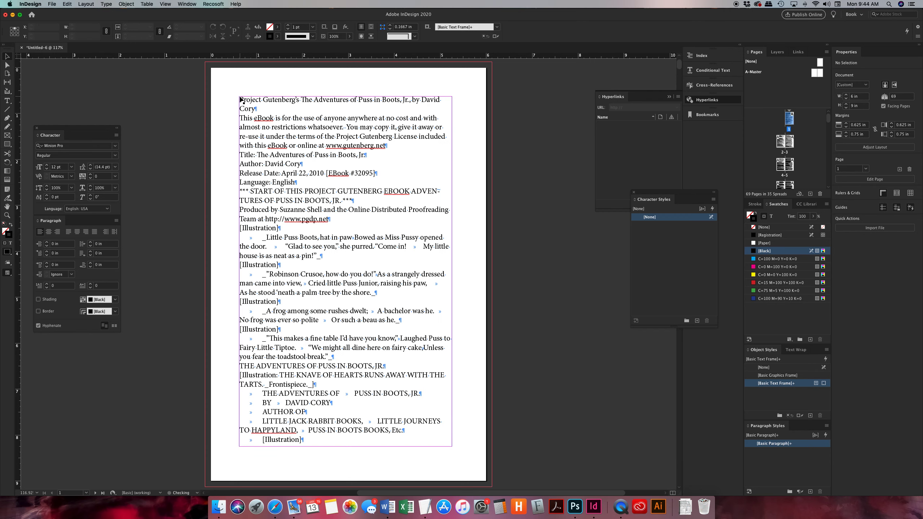
scroll(804, 156, down, 15)
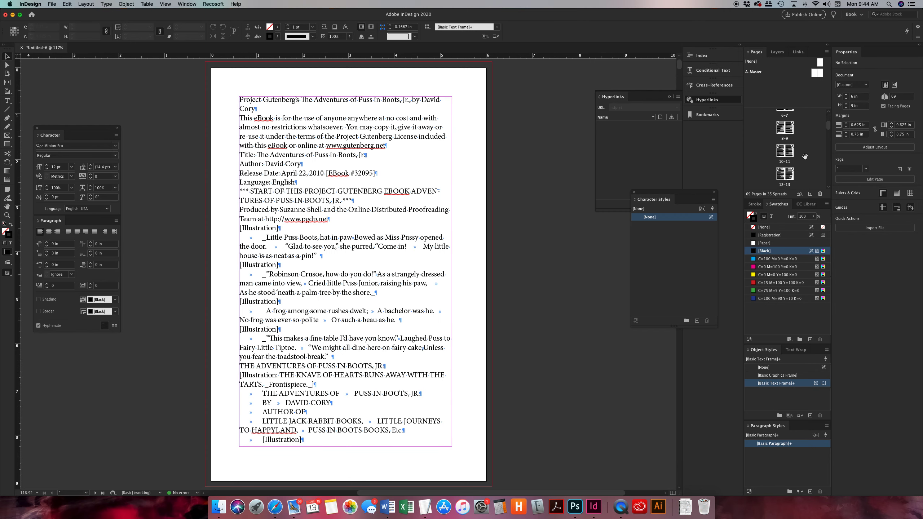
scroll(804, 156, down, 5)
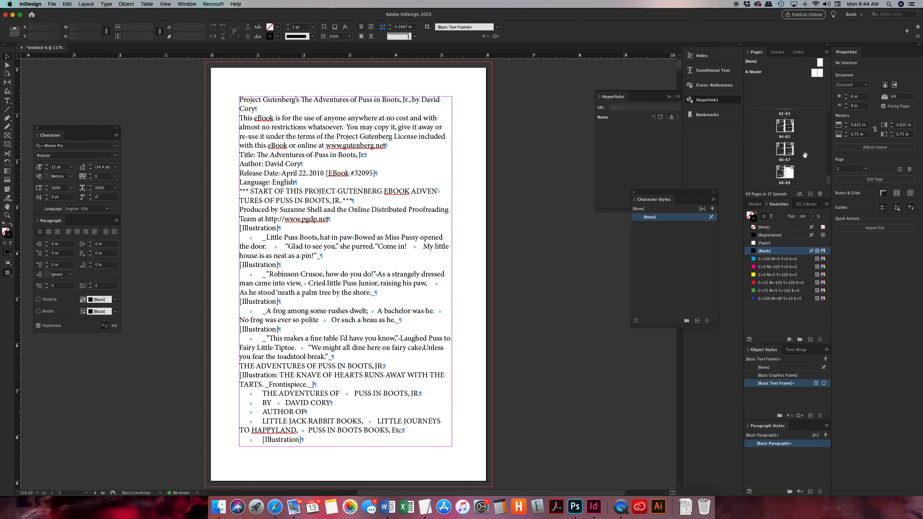
click(789, 176)
click(781, 176)
Examine the placed text from the end of page 1 through the contents list on pages 2–3
scroll(338, 200, up, 3)
scroll(338, 200, left, 2)
click(368, 292)
scroll(368, 292, down, 5)
scroll(368, 292, left, 1)
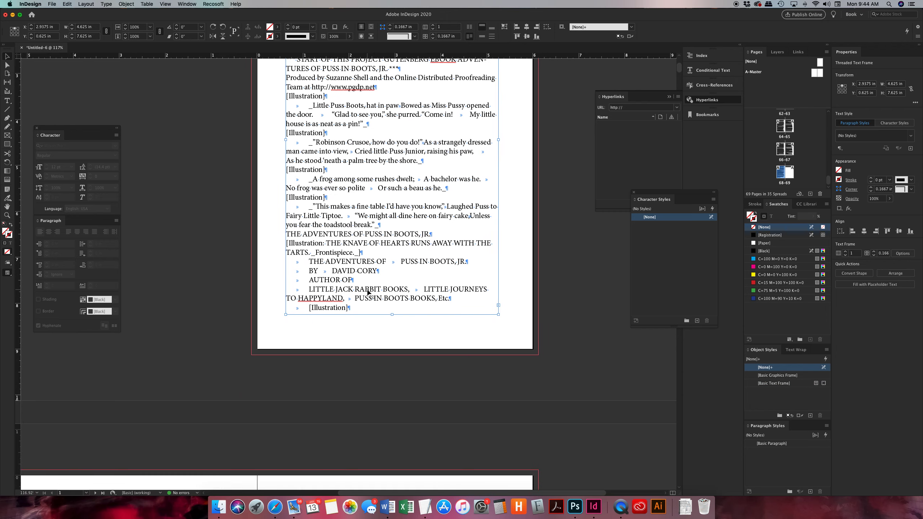
scroll(368, 292, down, 1)
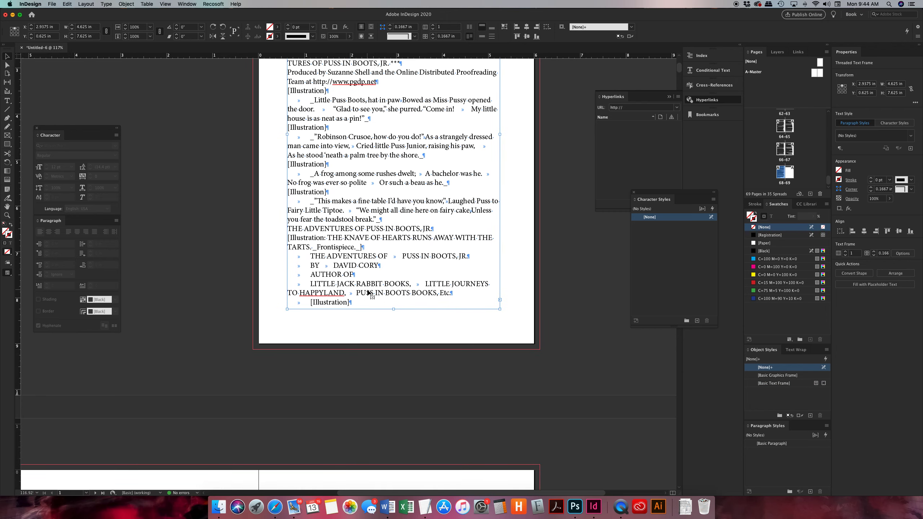
scroll(368, 292, down, 11)
scroll(368, 292, left, 5)
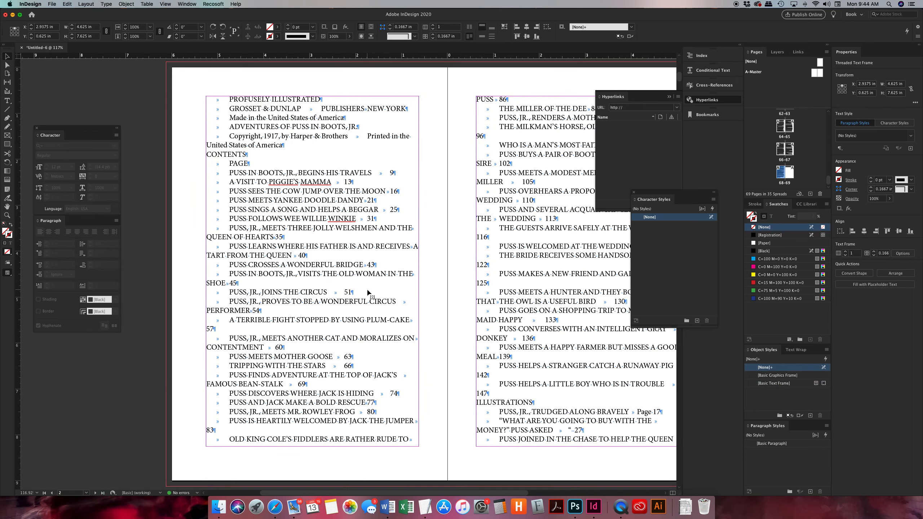
scroll(368, 292, down, 1)
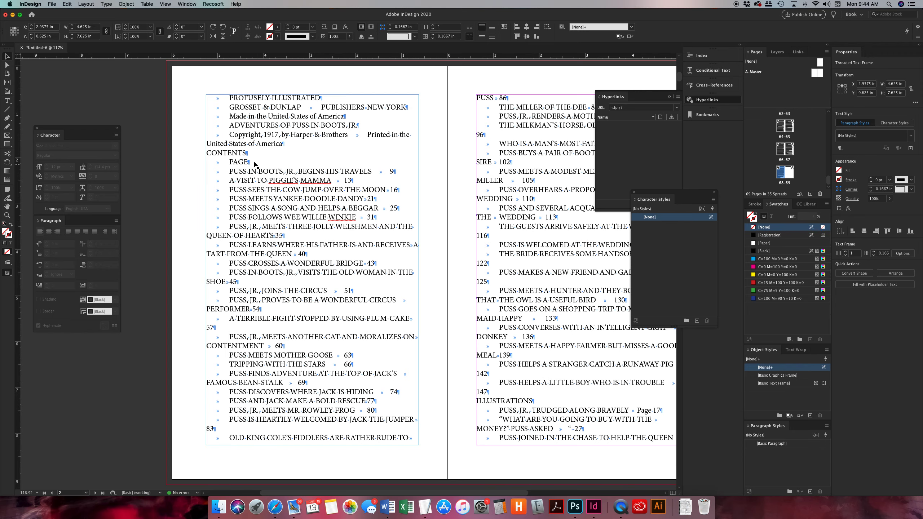
Select the tab character before the contents entry "PUSS HELPS A LITTLE BOY WHO IS IN TROUBLE" on page 3 to inspect it
scroll(359, 261, down, 1)
scroll(359, 262, right, 1)
scroll(359, 262, down, 3)
scroll(359, 262, right, 1)
double_click(455, 241)
click(456, 242)
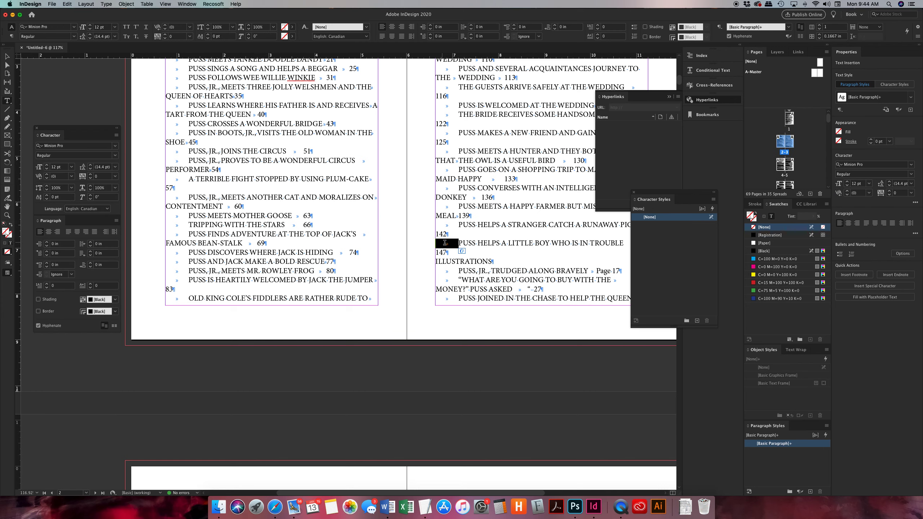
drag(445, 243, 437, 243)
click(455, 243)
click(448, 243)
Select the character ending the paragraph that closes with "Hurray!" on page 5 to inspect it
scroll(447, 243, down, 10)
scroll(439, 242, down, 3)
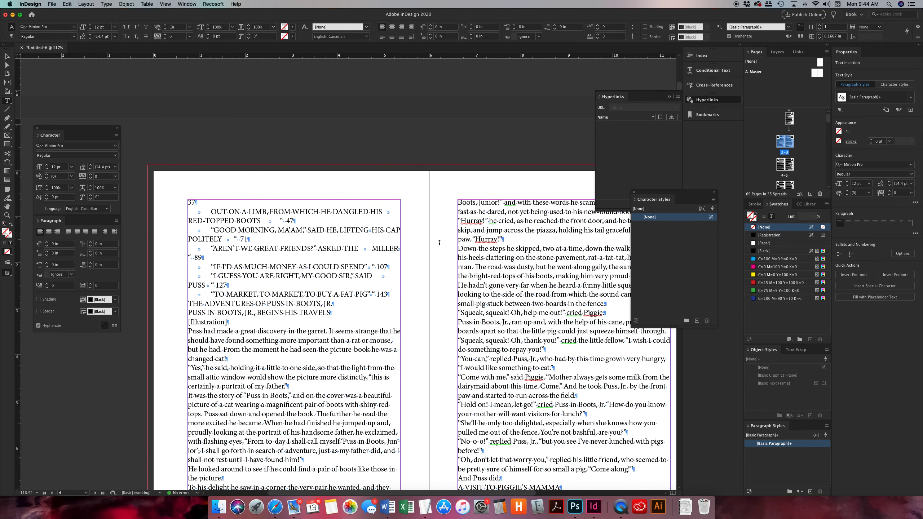
click(504, 219)
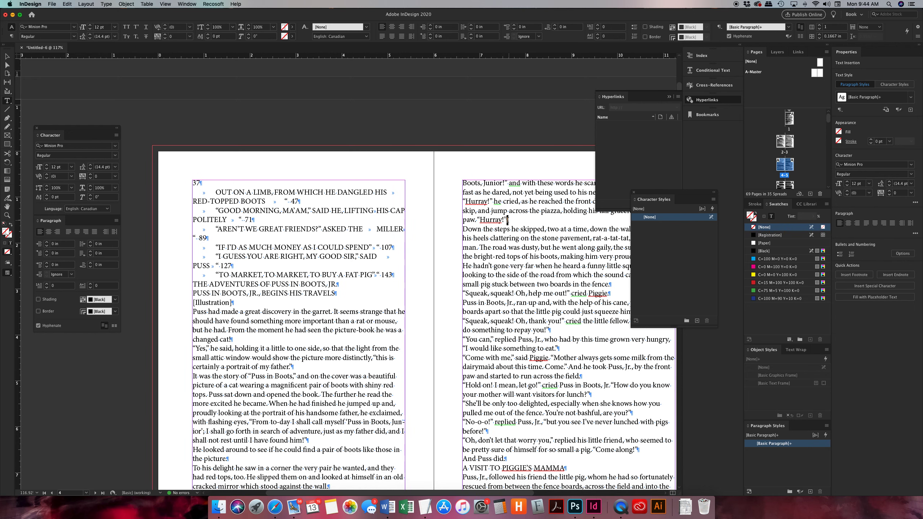
scroll(507, 219, right, 2)
scroll(507, 219, right, 2)
drag(431, 184, 434, 184)
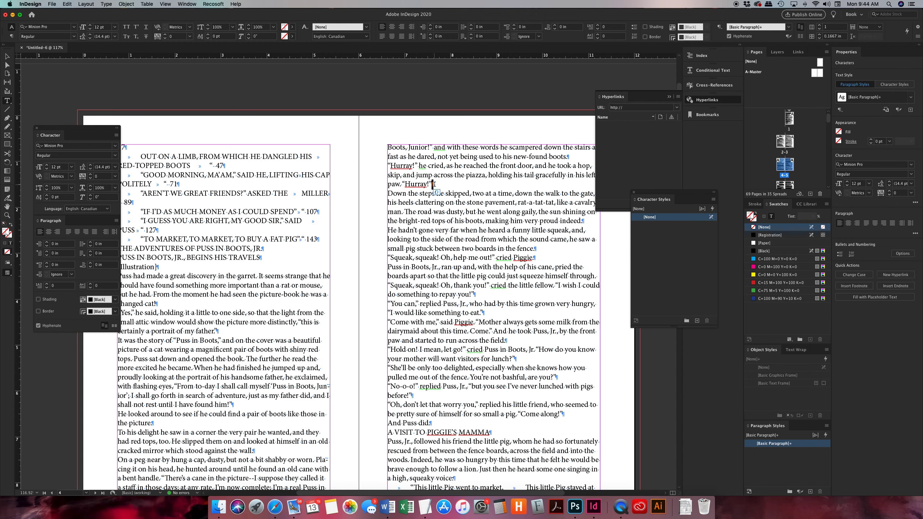